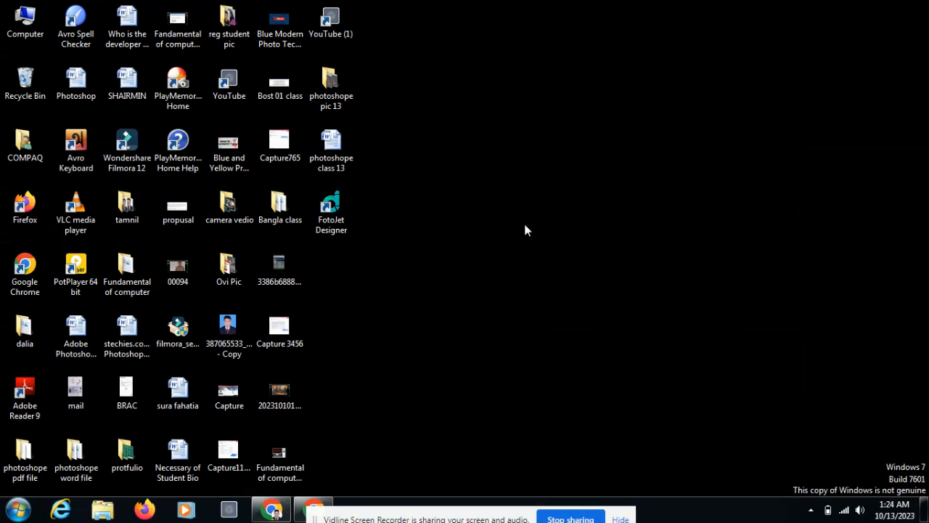
# - Refresh the Windows desktop three times
pyautogui.rightClick(517, 136)
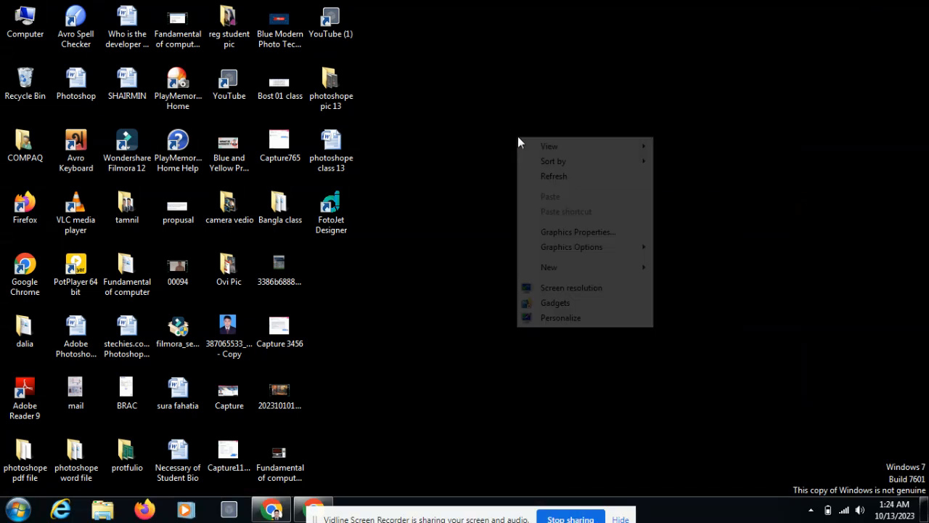
pyautogui.click(538, 175)
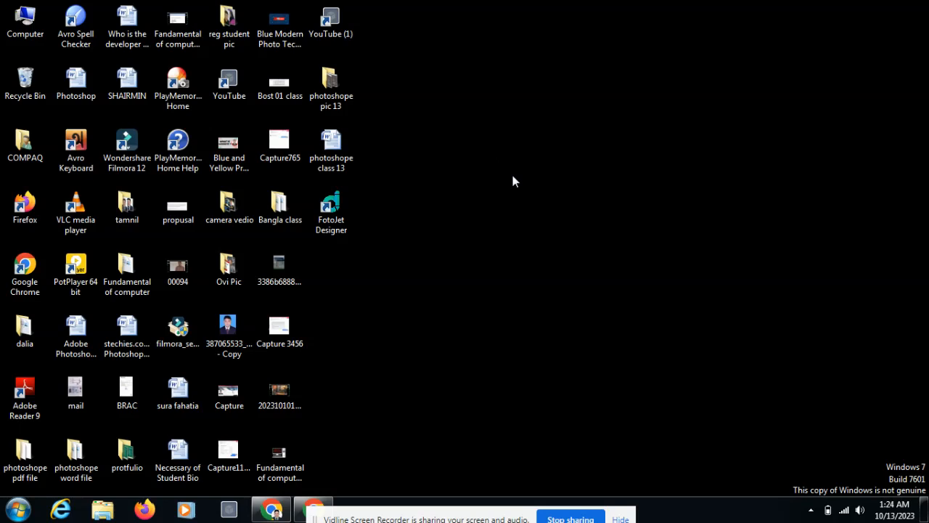
pyautogui.rightClick(501, 142)
pyautogui.click(541, 178)
pyautogui.rightClick(513, 161)
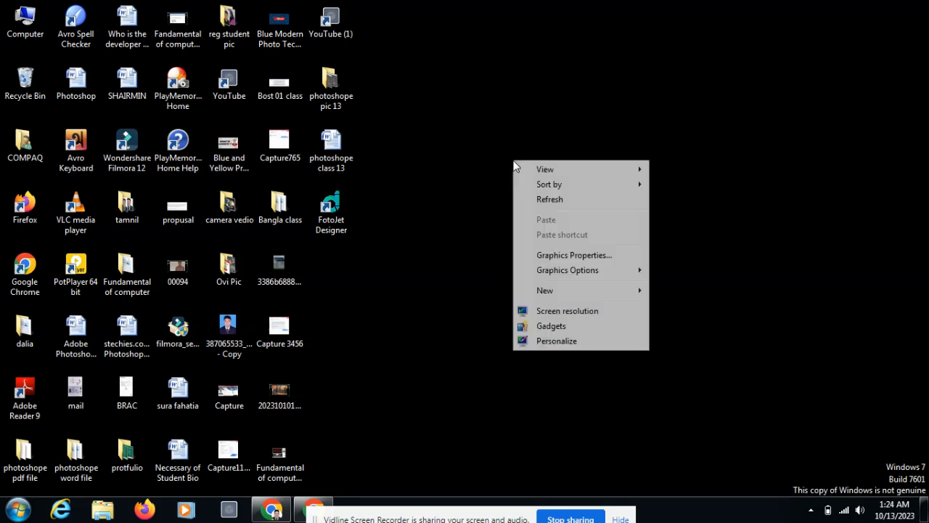
pyautogui.click(552, 201)
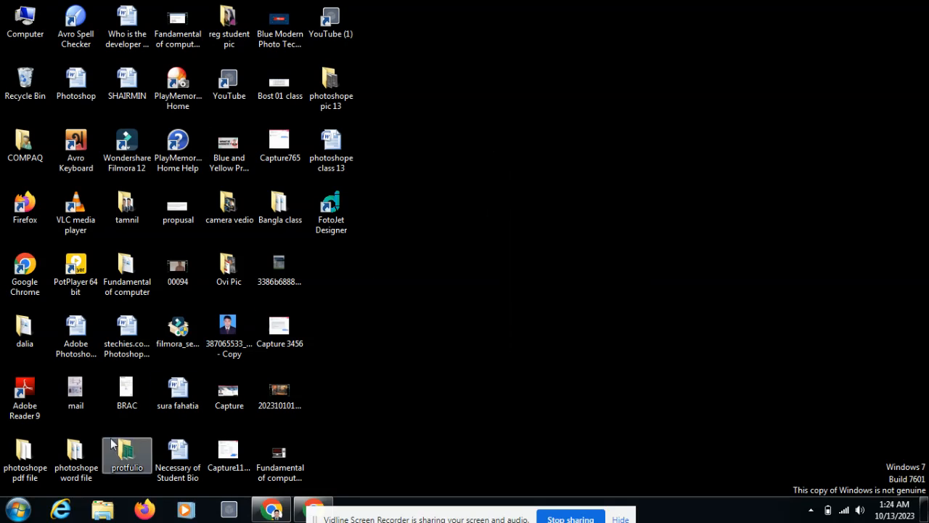
# - Look through the installed programs and accessories, and launch Microsoft Office Word 2007 with a blank document
pyautogui.click(17, 511)
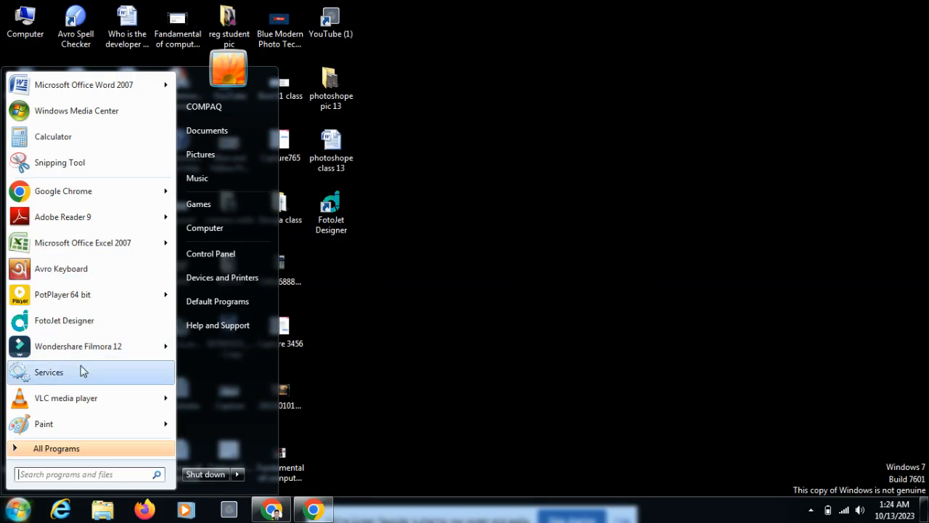
pyautogui.click(19, 514)
pyautogui.click(19, 515)
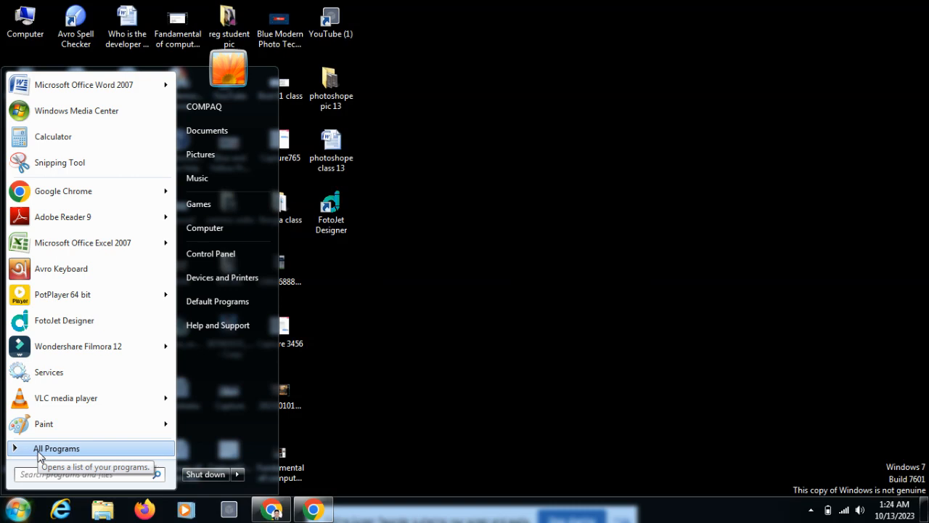
pyautogui.click(40, 452)
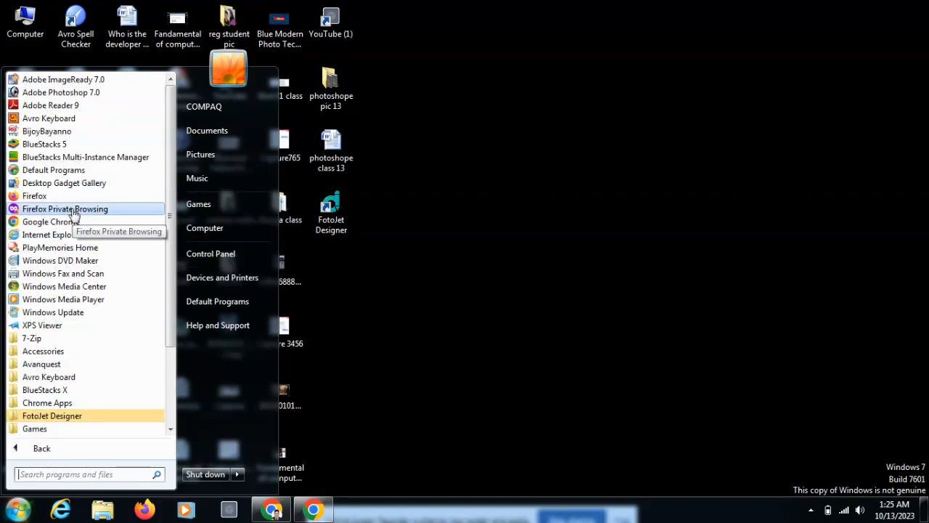
pyautogui.click(45, 353)
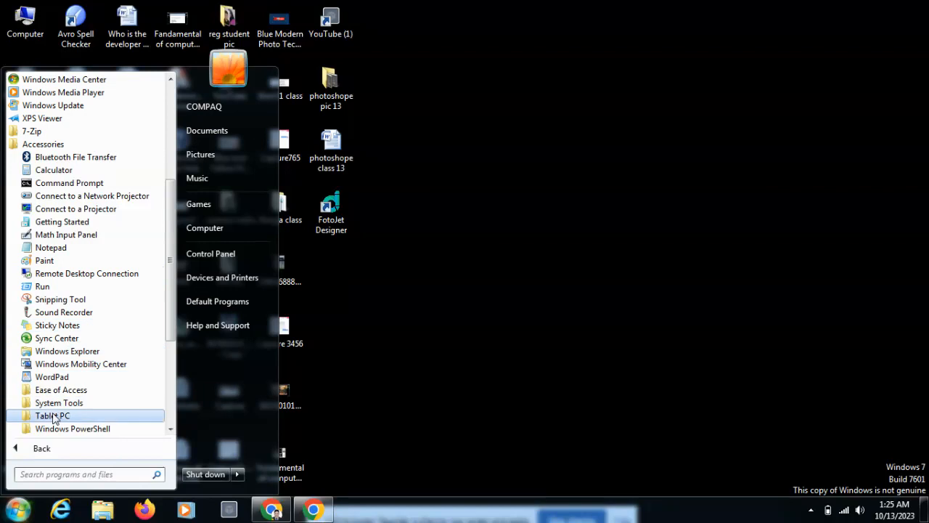
pyautogui.click(16, 451)
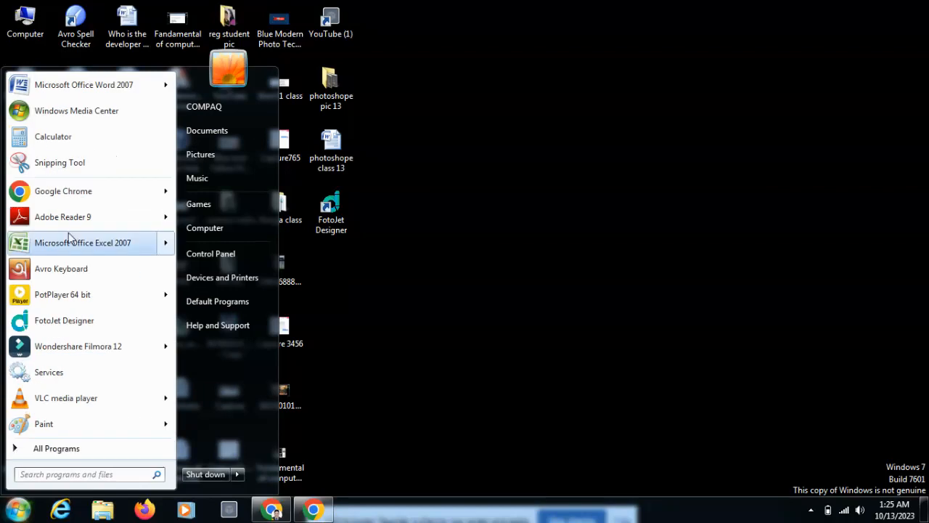
pyautogui.click(83, 85)
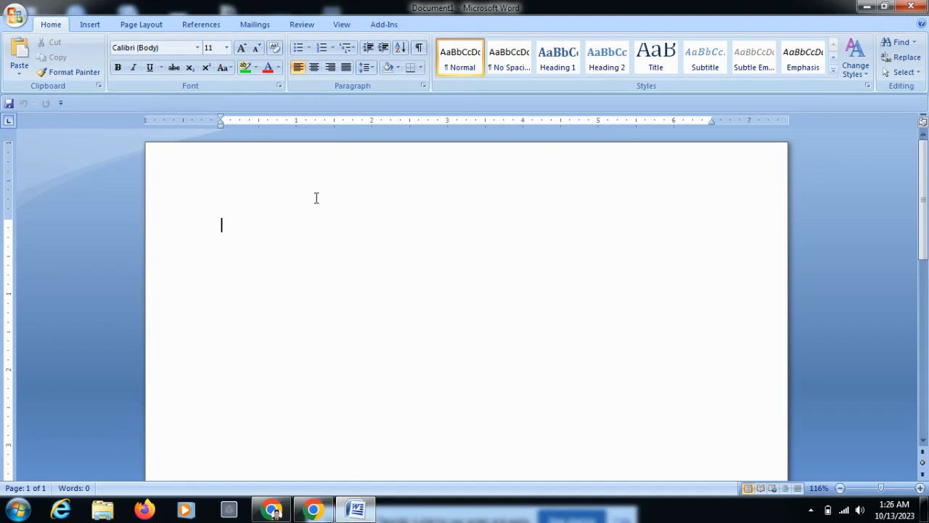
# - Enter the text "HABIGANJ" in capitals on the first line of the blank document
pyautogui.write('h')
pyautogui.press('BackSpace')
pyautogui.write('HABIGANJ')
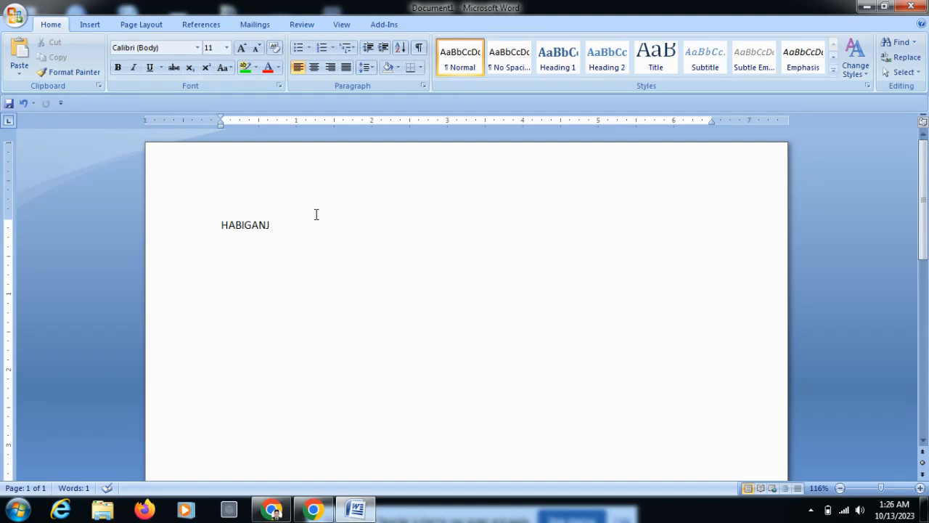
# - Reduce the word HABIGANJ to font size 10 and convert it to lowercase
pyautogui.moveTo(283, 218); pyautogui.dragTo(219, 227)
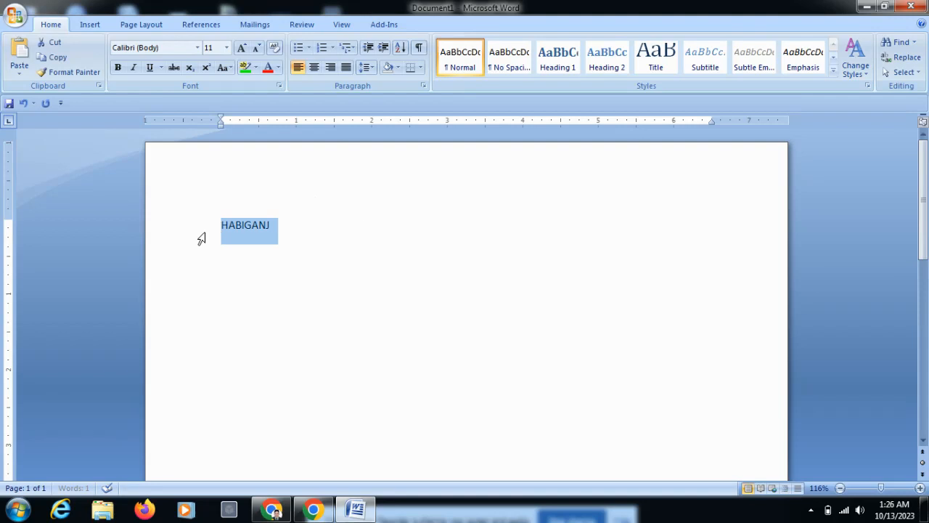
pyautogui.click(256, 48)
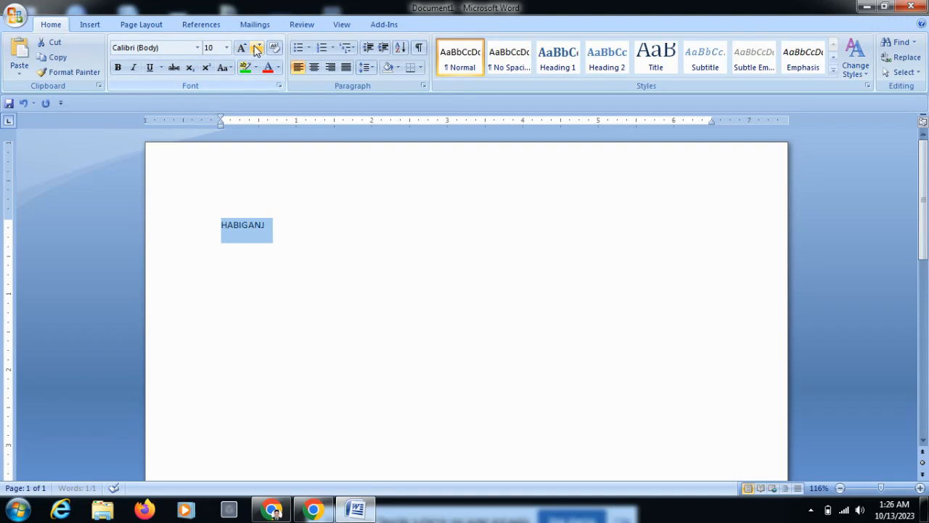
pyautogui.click(223, 68)
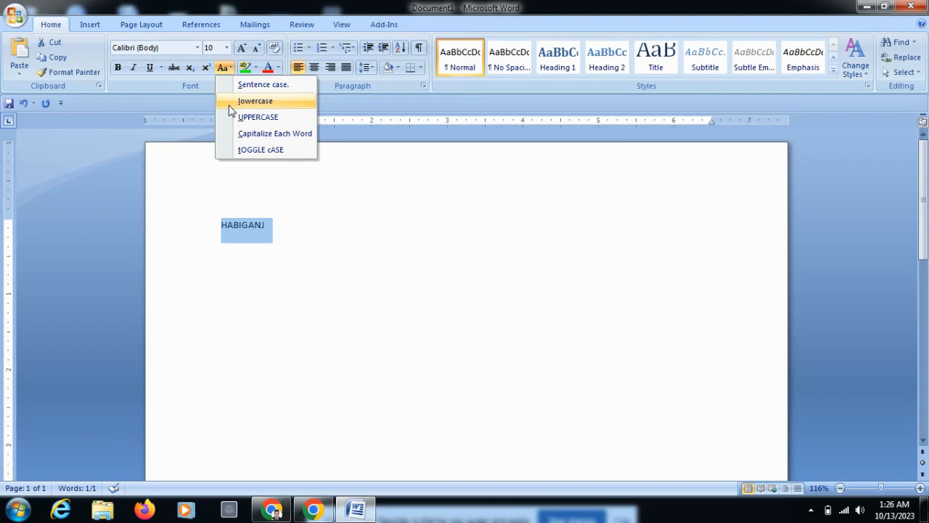
pyautogui.click(240, 102)
pyautogui.click(293, 228)
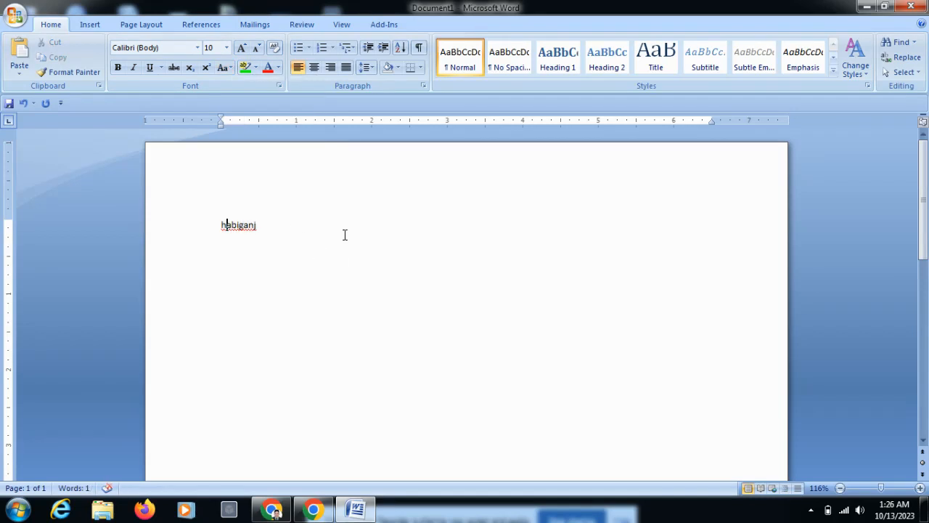
# - Change the text to read "Habiganj IT Institute" and enlarge the whole line to font size 18
pyautogui.press('BackSpace')
pyautogui.write('Habiganj IT Institute')
pyautogui.moveTo(317, 220); pyautogui.dragTo(206, 224)
pyautogui.click(241, 47)
pyautogui.click(242, 48)
pyautogui.click(242, 48)
pyautogui.click(242, 47)
pyautogui.click(242, 47)
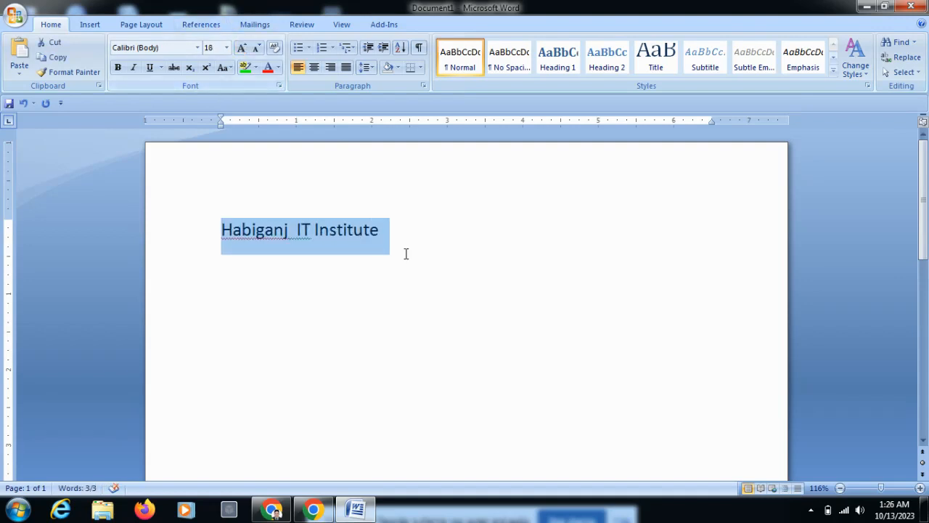
pyautogui.click(436, 256)
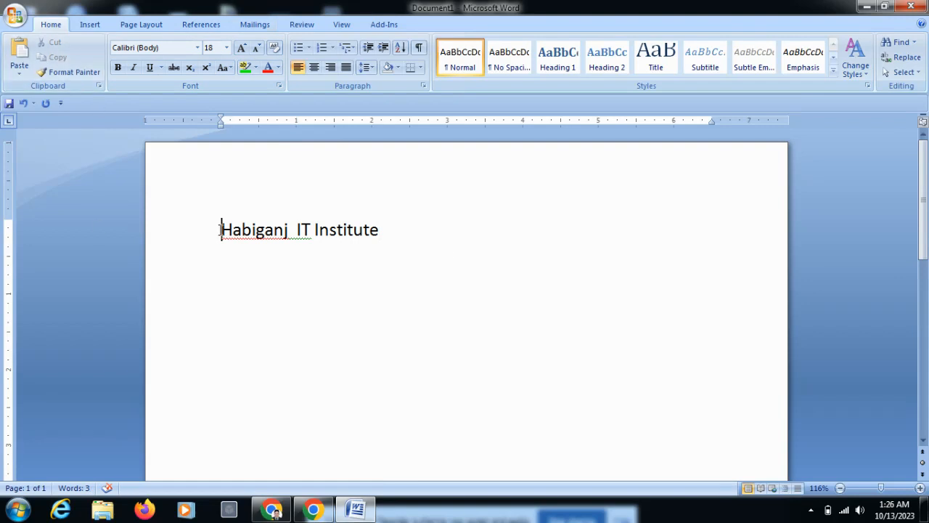
# - Practise selecting the entire "Habiganj IT Institute" line several times, clearing the selection each time
pyautogui.moveTo(221, 229); pyautogui.dragTo(409, 251)
pyautogui.click(397, 263)
pyautogui.moveTo(402, 229); pyautogui.dragTo(257, 229)
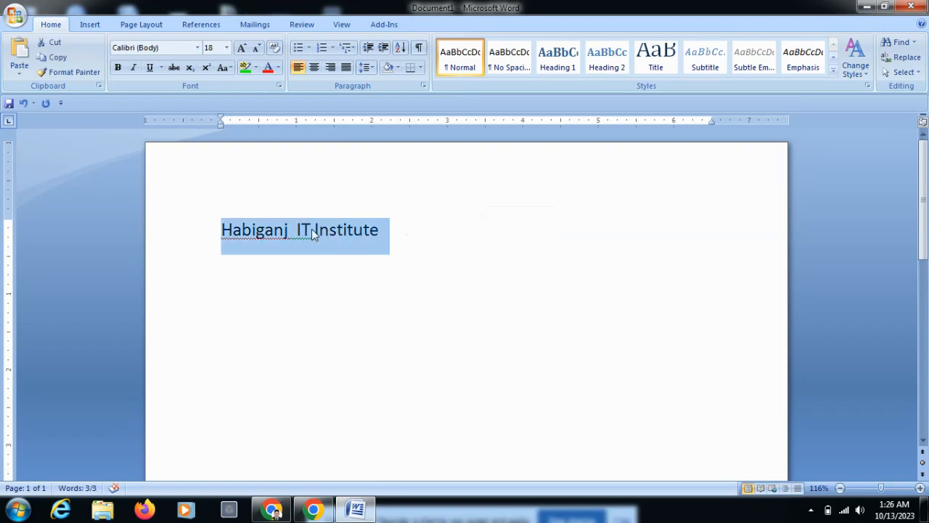
pyautogui.click(429, 228)
pyautogui.moveTo(429, 228); pyautogui.dragTo(235, 222)
pyautogui.click(486, 340)
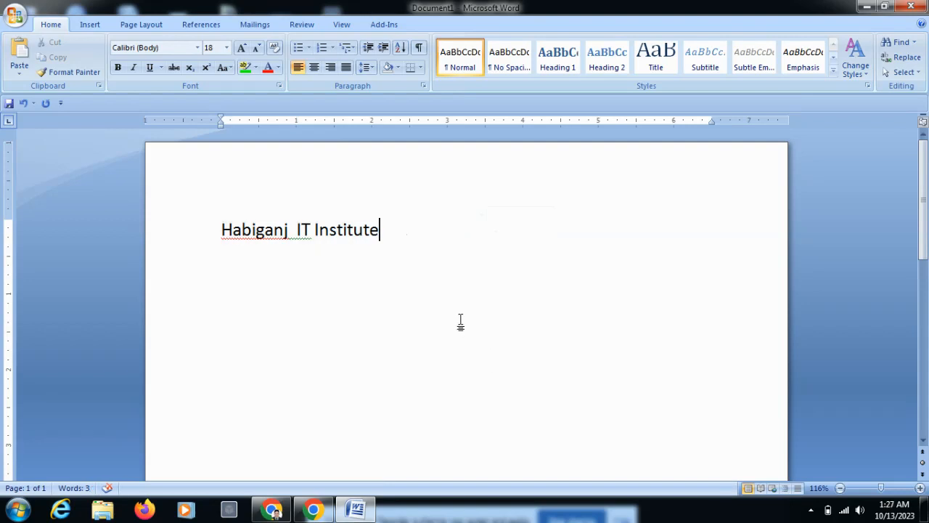
pyautogui.hotkey('ctrl', 'a')
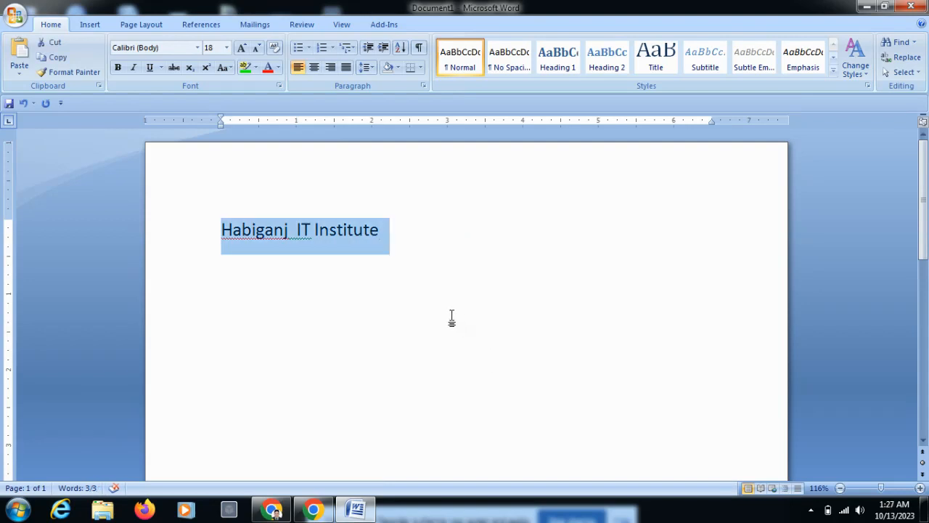
pyautogui.click(451, 317)
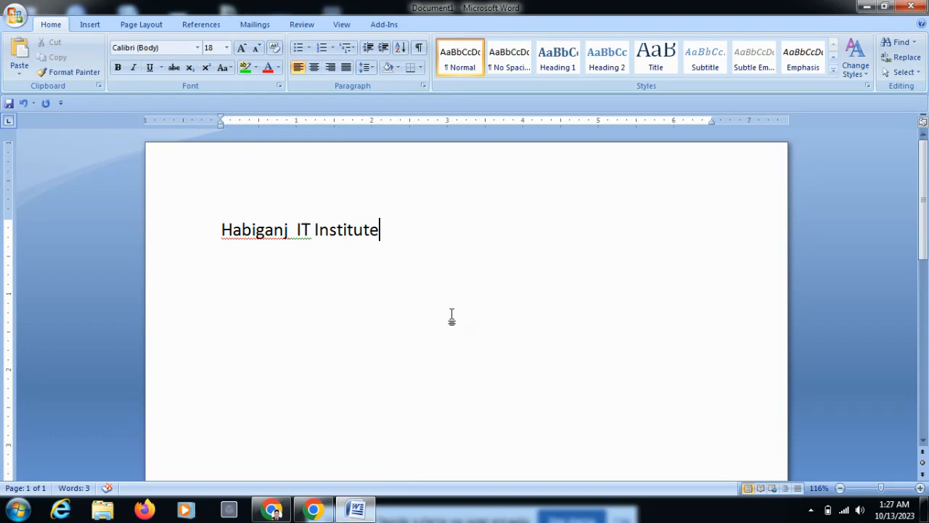
# - Extend a selection character by character from the end of the line back to the "b" in Habiganj
pyautogui.hotkey('shift', 'Left')
pyautogui.hotkey('shift', 'Left')
pyautogui.hotkey('shift', 'Left')
pyautogui.hotkey('shift', 'Left')
pyautogui.hotkey('shift', 'Left')
pyautogui.hotkey('shift', 'Left')
pyautogui.hotkey('shift', 'Left')
pyautogui.hotkey('shift', 'Left')
pyautogui.hotkey('shift', 'Left')
pyautogui.hotkey('shift', 'Left')
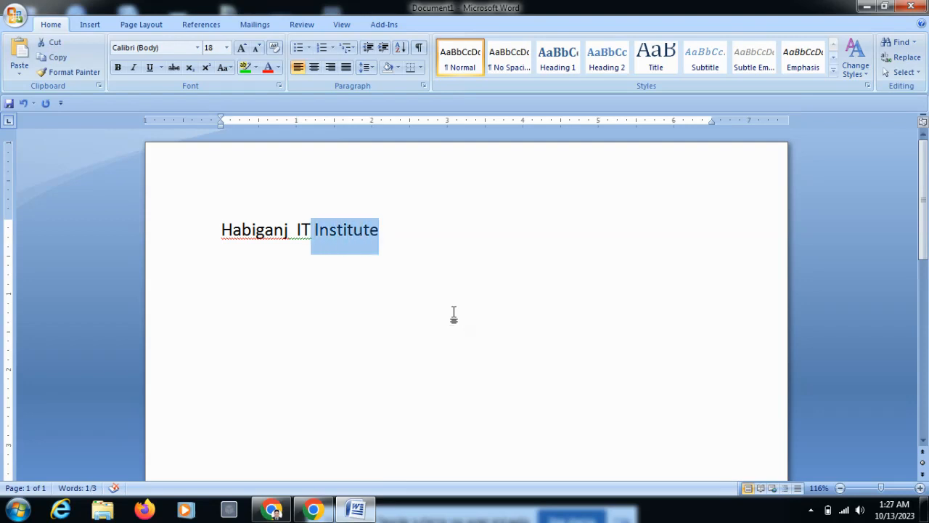
pyautogui.hotkey('shift', 'Left')
pyautogui.hotkey('shift', 'Left')
pyautogui.hotkey('shift', 'Left')
pyautogui.hotkey('shift', 'Left')
pyautogui.hotkey('shift', 'Left')
pyautogui.hotkey('shift', 'Left')
pyautogui.hotkey('shift', 'Left')
pyautogui.hotkey('shift', 'Left')
pyautogui.hotkey('shift', 'Left')
pyautogui.hotkey('shift', 'Left')
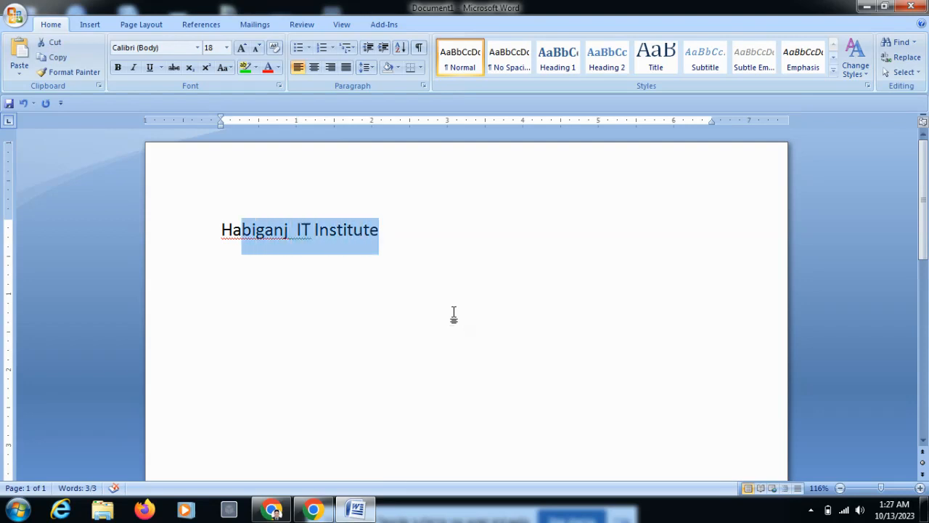
# - Copy the whole "Habiganj IT Institute" line and paste it twice below, giving three identical lines
pyautogui.hotkey('ctrl', 'a')
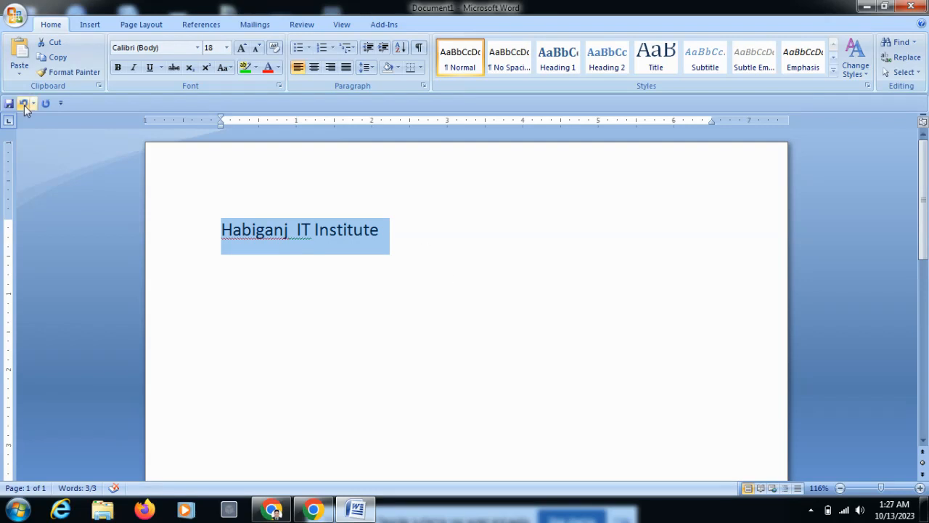
pyautogui.click(53, 56)
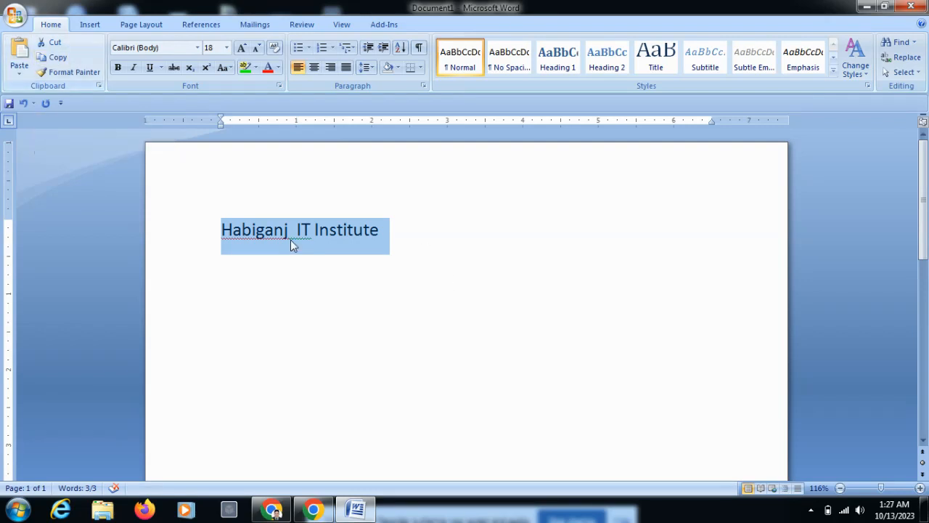
pyautogui.click(405, 229)
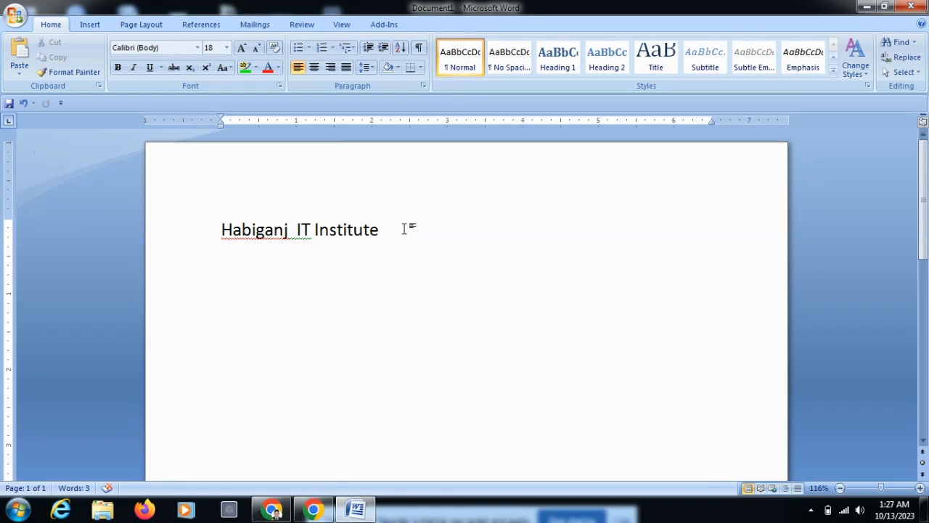
pyautogui.press('Return')
pyautogui.hotkey('ctrl', 'v')
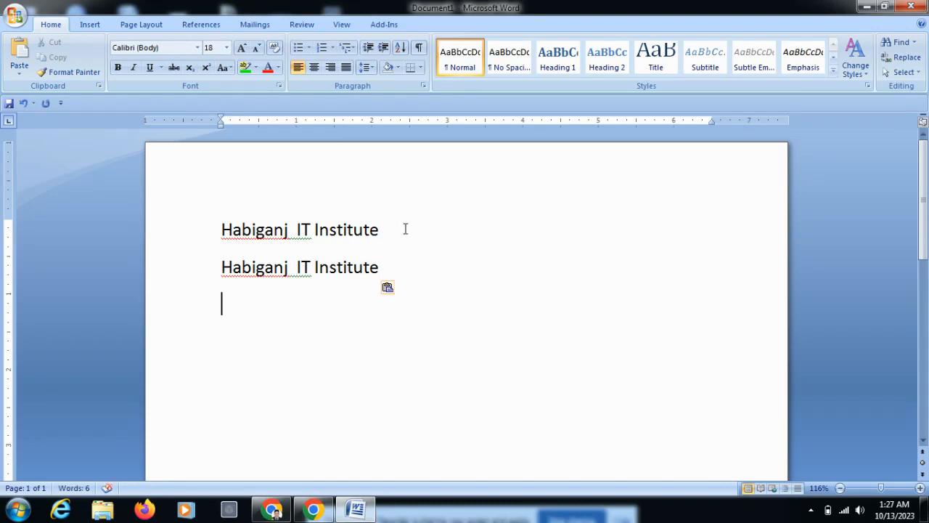
pyautogui.rightClick(240, 301)
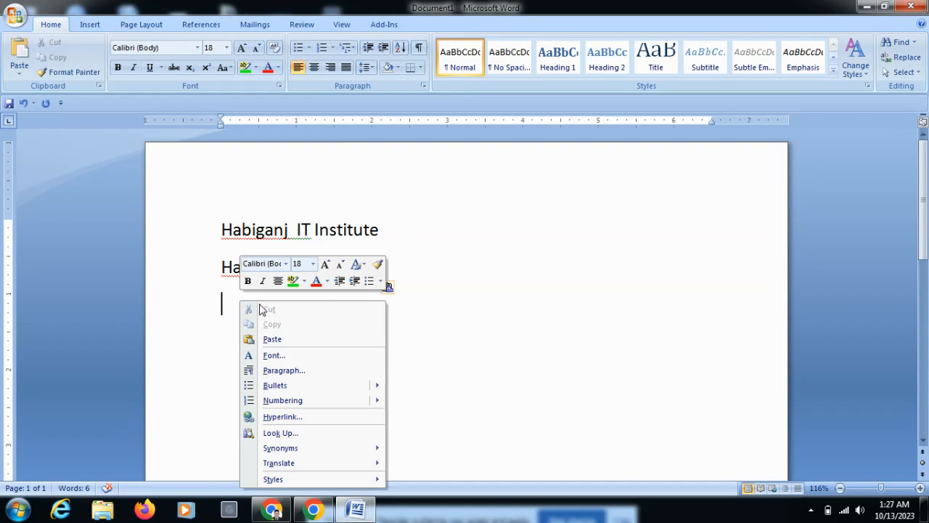
pyautogui.click(267, 337)
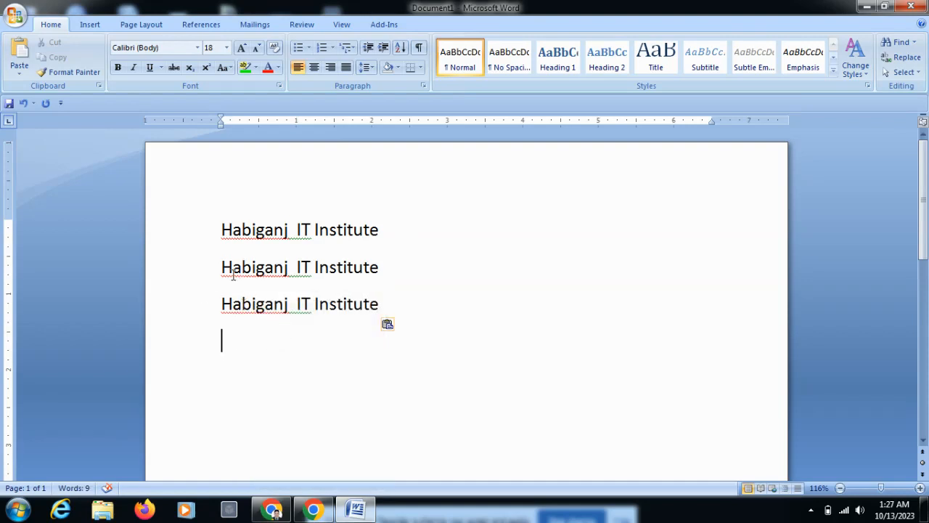
pyautogui.moveTo(222, 267); pyautogui.dragTo(401, 263)
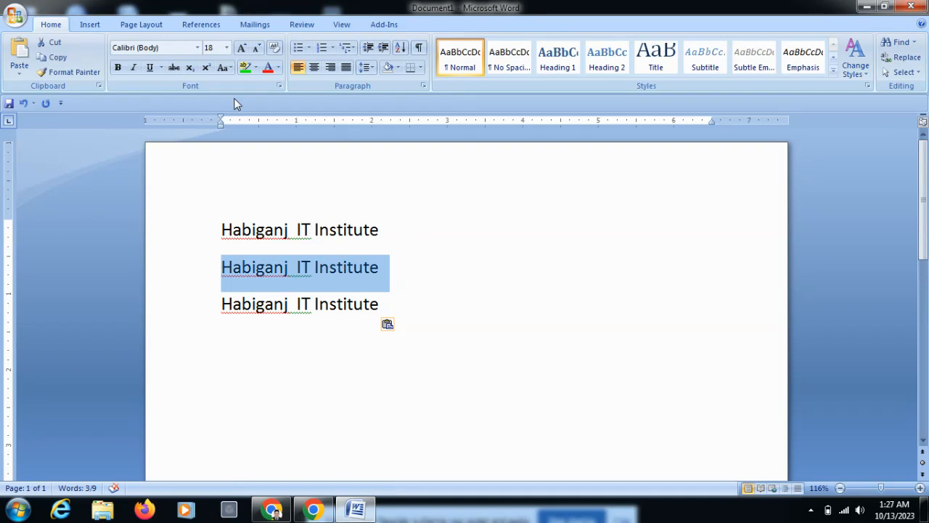
pyautogui.click(278, 68)
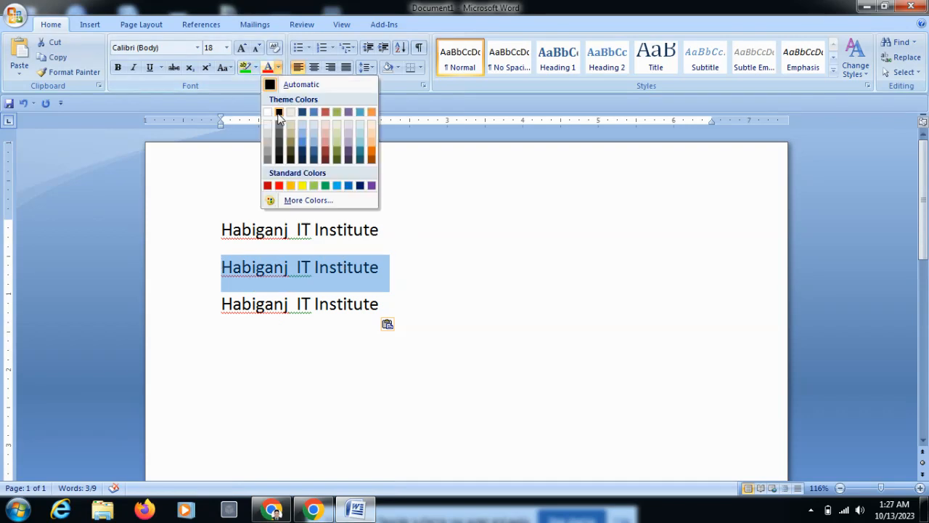
pyautogui.click(480, 289)
pyautogui.hotkey('ctrl', 'v')
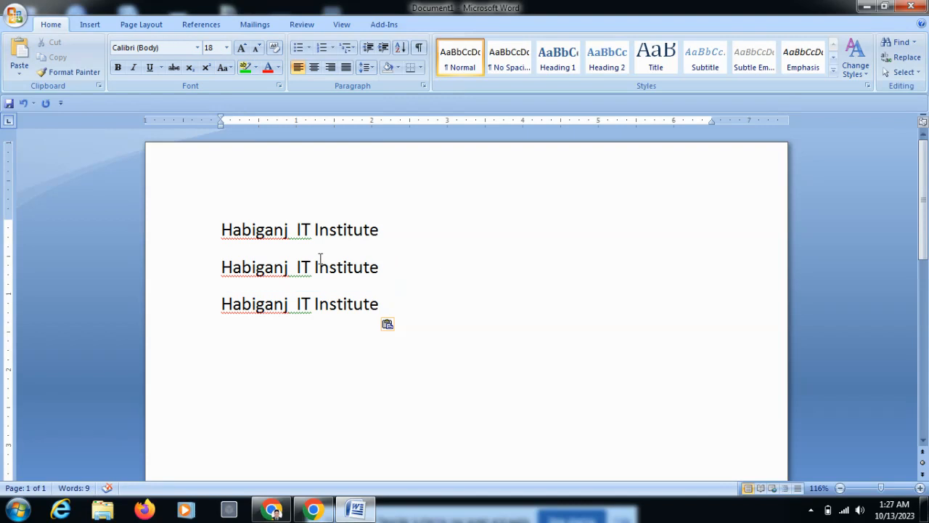
# - Set the font color of the second "Habiganj IT Institute" line to standard red
pyautogui.moveTo(221, 268); pyautogui.dragTo(423, 268)
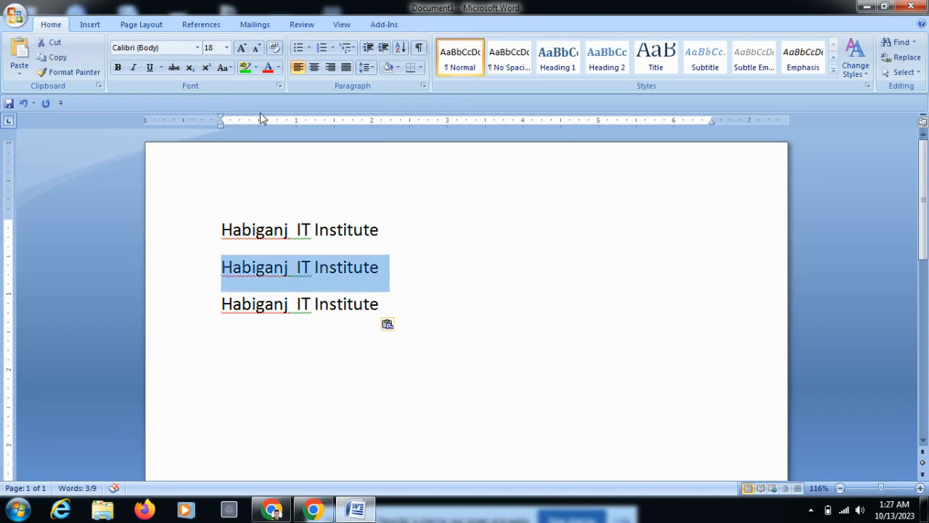
pyautogui.click(277, 67)
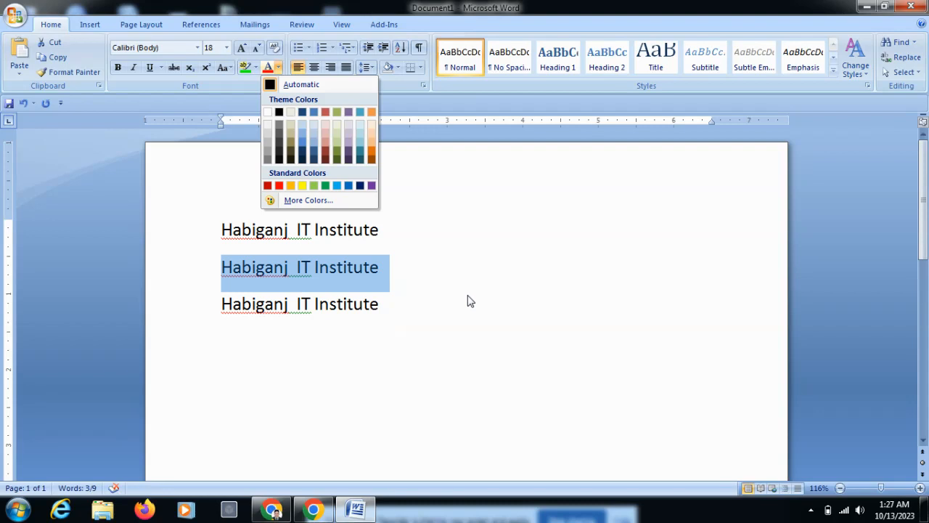
pyautogui.click(435, 291)
pyautogui.click(278, 68)
pyautogui.click(280, 186)
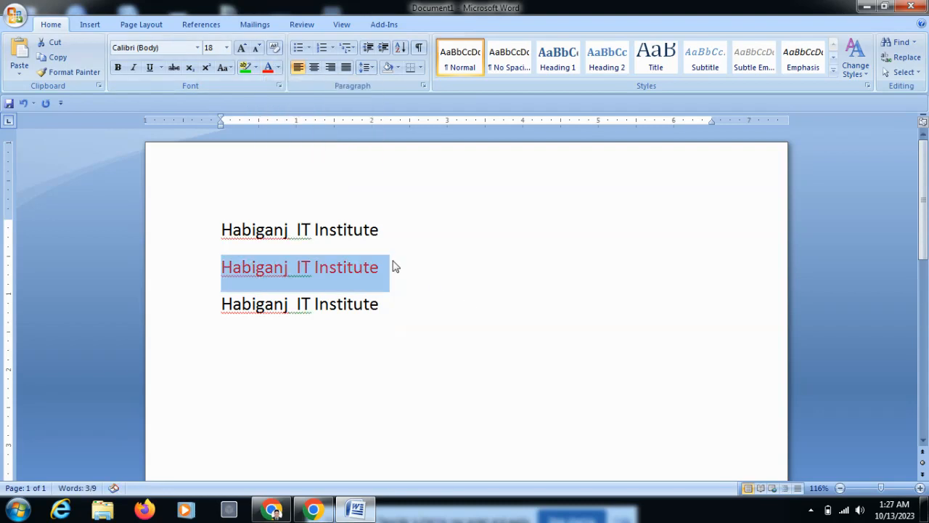
# - Select the whole red "Habiganj IT Institute" line and cut it from the document
pyautogui.click(440, 272)
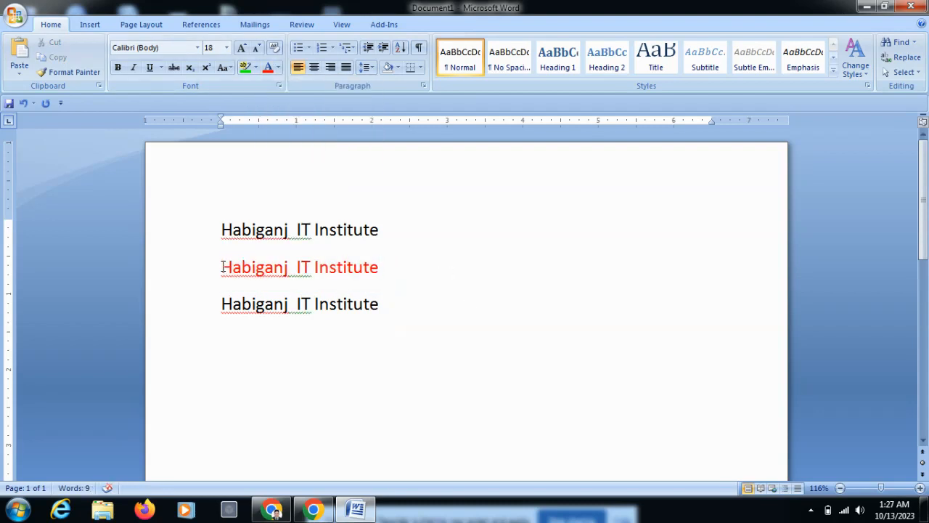
pyautogui.moveTo(223, 267); pyautogui.dragTo(389, 267)
pyautogui.click(409, 265)
pyautogui.moveTo(242, 267); pyautogui.dragTo(382, 273)
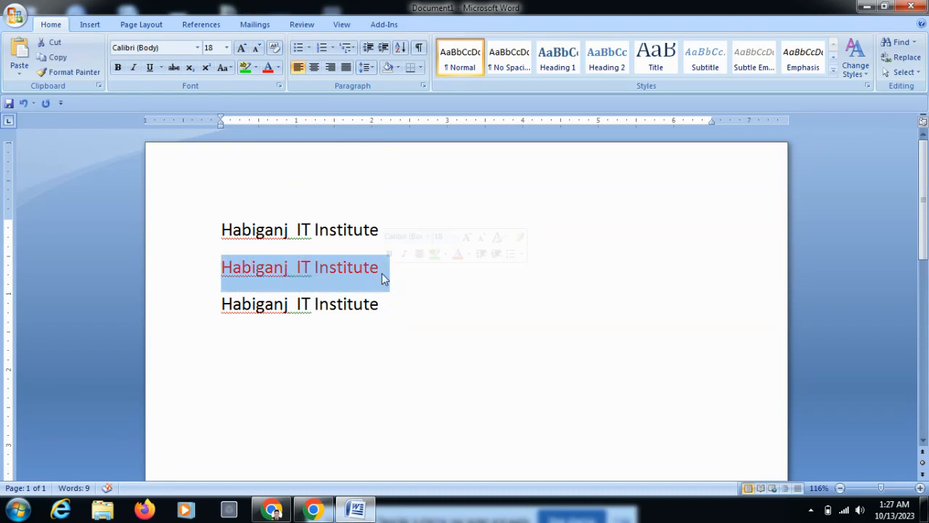
pyautogui.rightClick(266, 267)
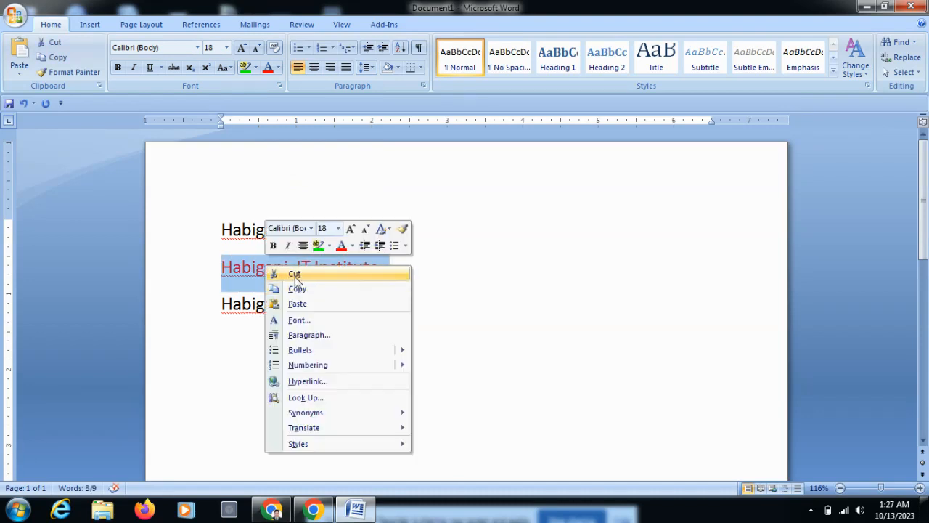
pyautogui.click(295, 275)
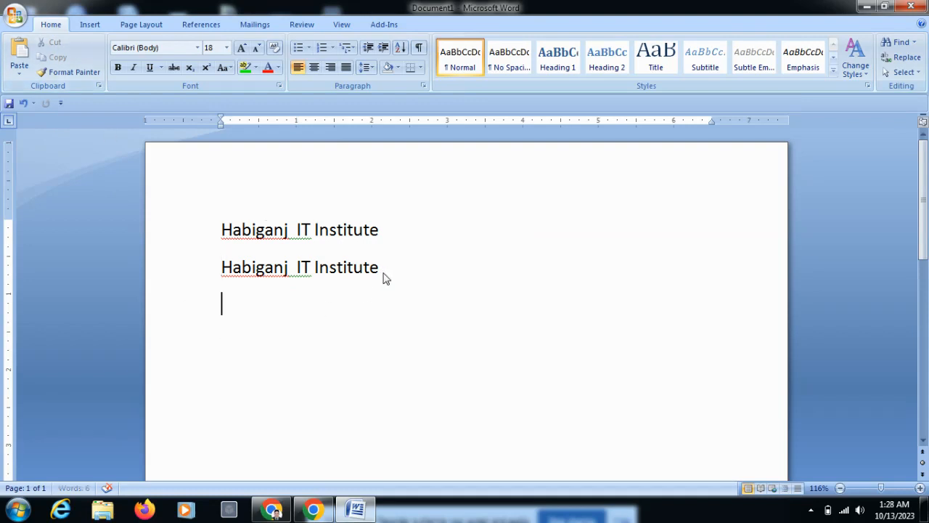
# - Paste the cut red line five times below the two black "Habiganj IT Institute" lines
pyautogui.hotkey('ctrl', 'v')
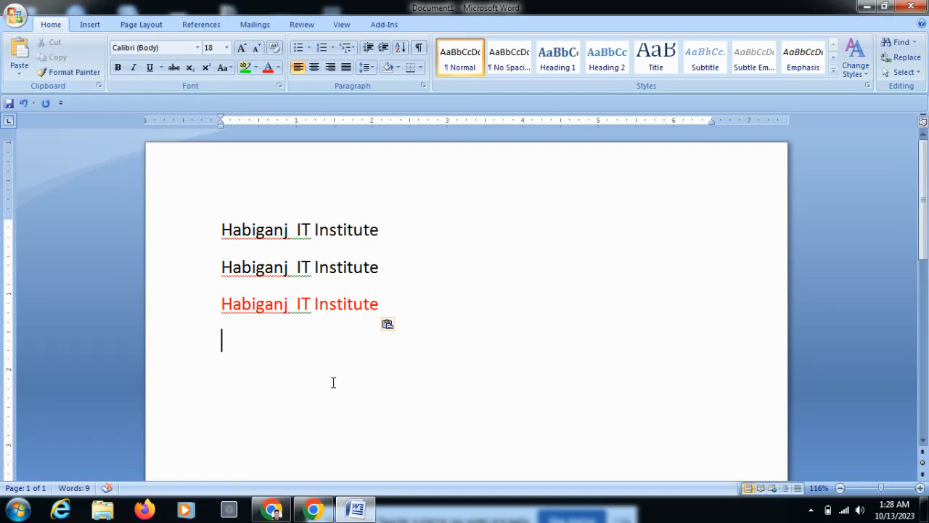
pyautogui.click(20, 50)
pyautogui.click(20, 49)
pyautogui.click(20, 49)
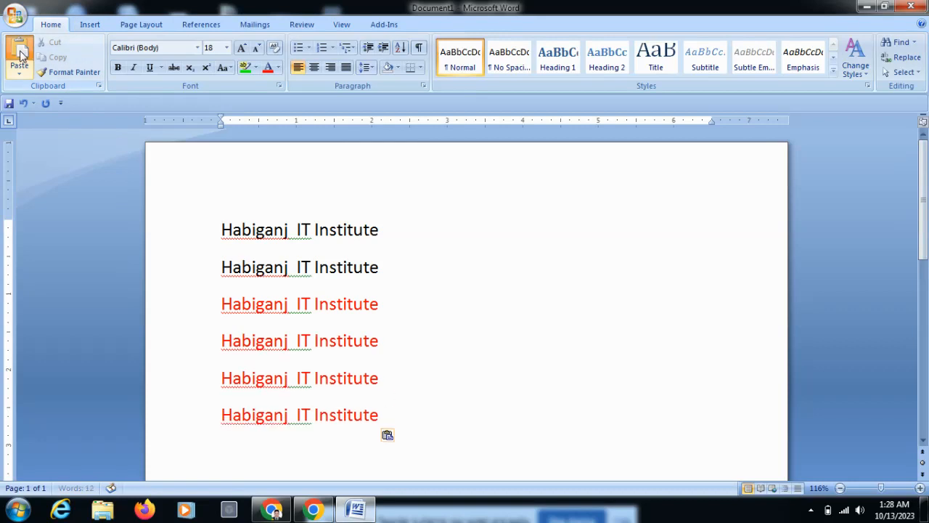
pyautogui.click(20, 50)
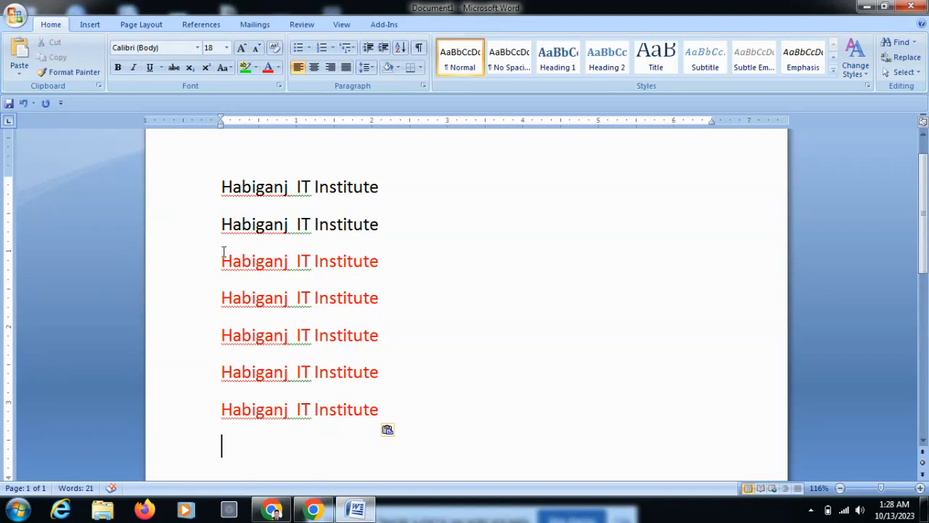
# - Set the font color of all five red "Habiganj IT Institute" lines to Automatic
pyautogui.moveTo(216, 263); pyautogui.dragTo(404, 475)
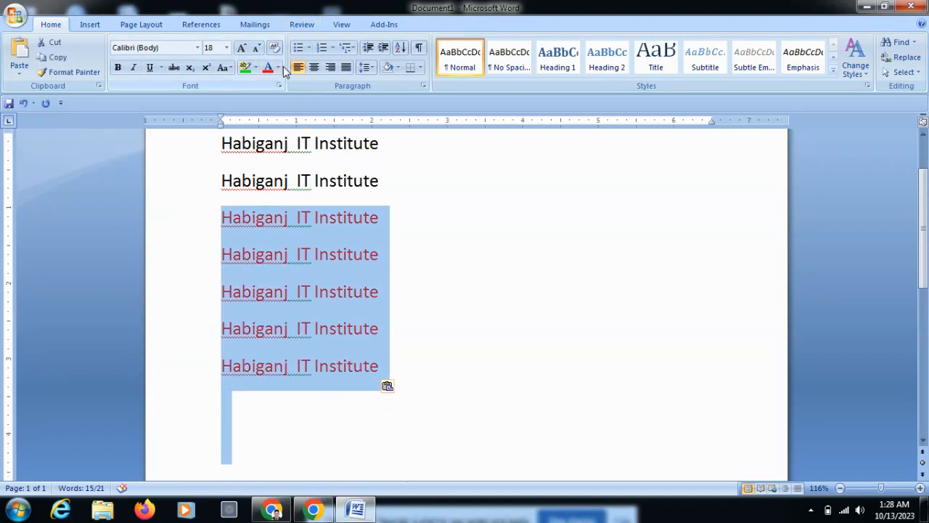
pyautogui.click(279, 67)
pyautogui.click(278, 67)
pyautogui.click(277, 67)
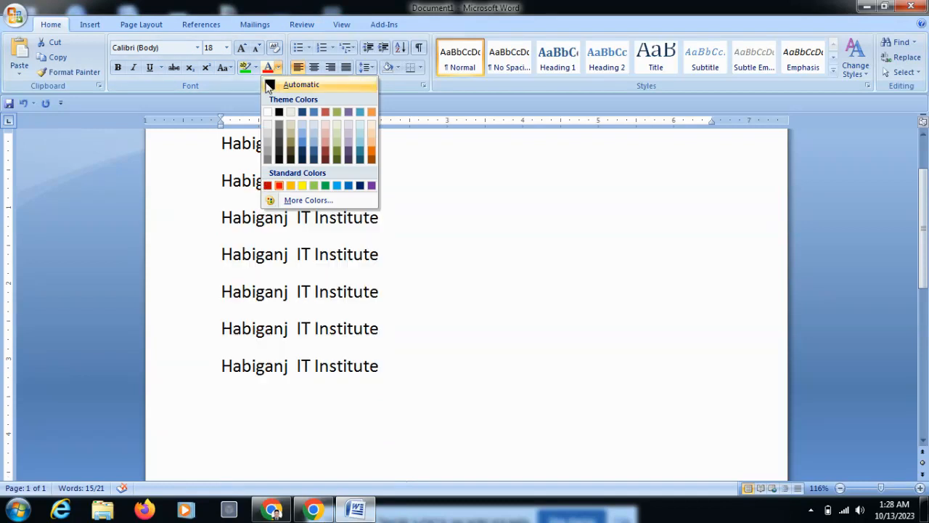
pyautogui.click(272, 81)
pyautogui.click(466, 301)
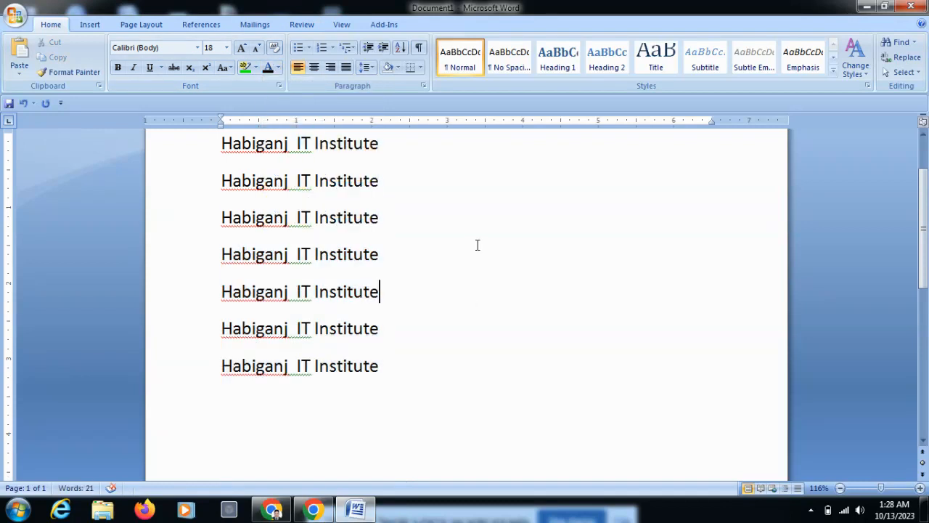
# - Change the font of the first "Habiganj IT Institute" line to Times New Roman
pyautogui.scroll(3, 477, 245)
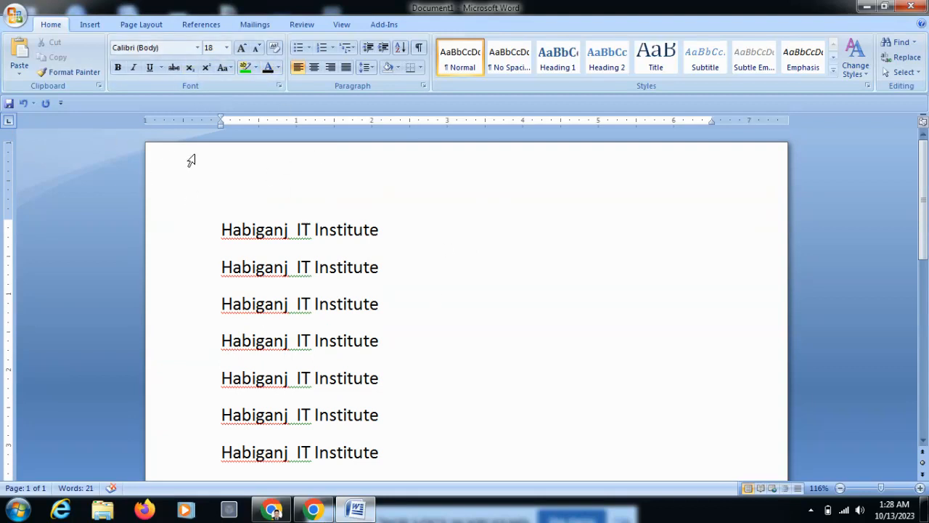
pyautogui.moveTo(216, 230); pyautogui.dragTo(390, 236)
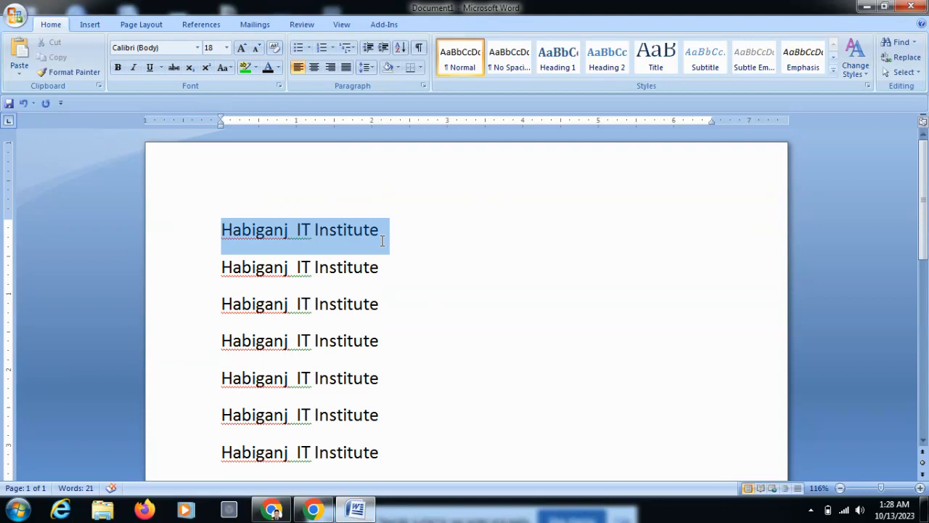
pyautogui.click(197, 48)
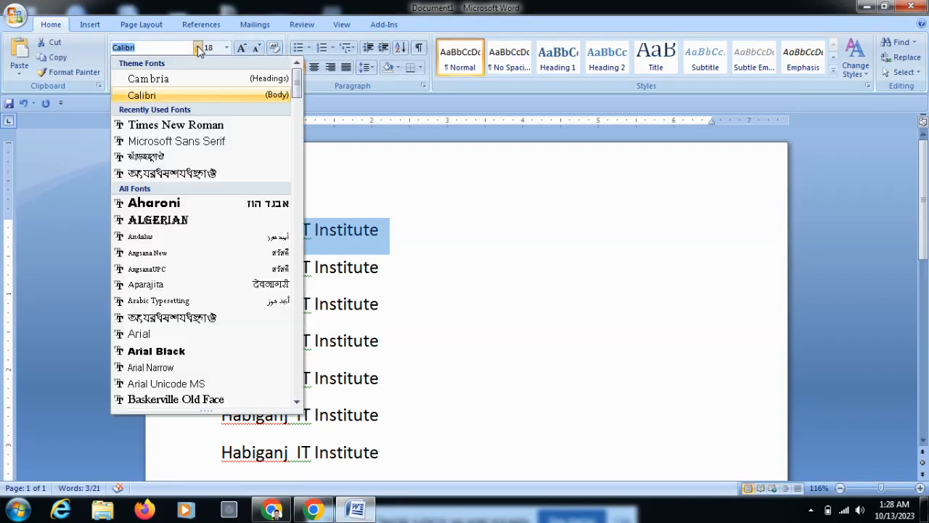
pyautogui.click(174, 125)
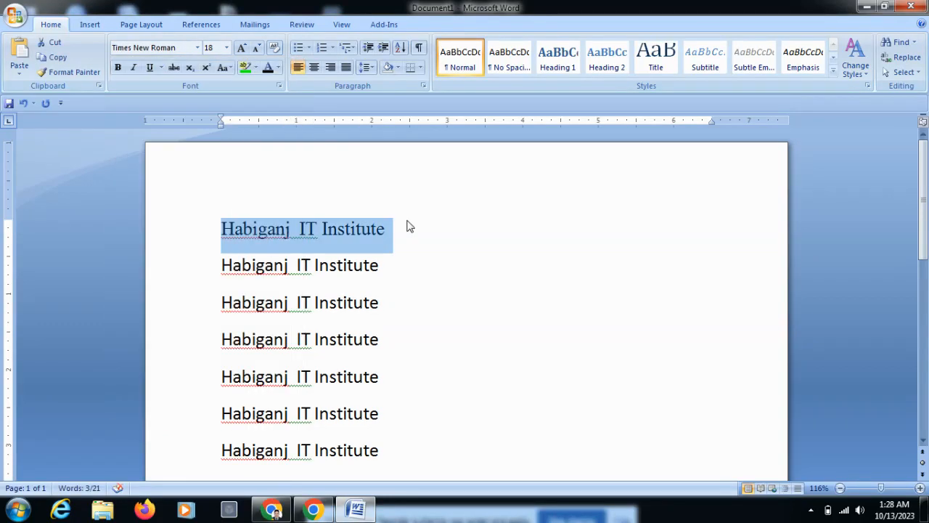
pyautogui.click(198, 49)
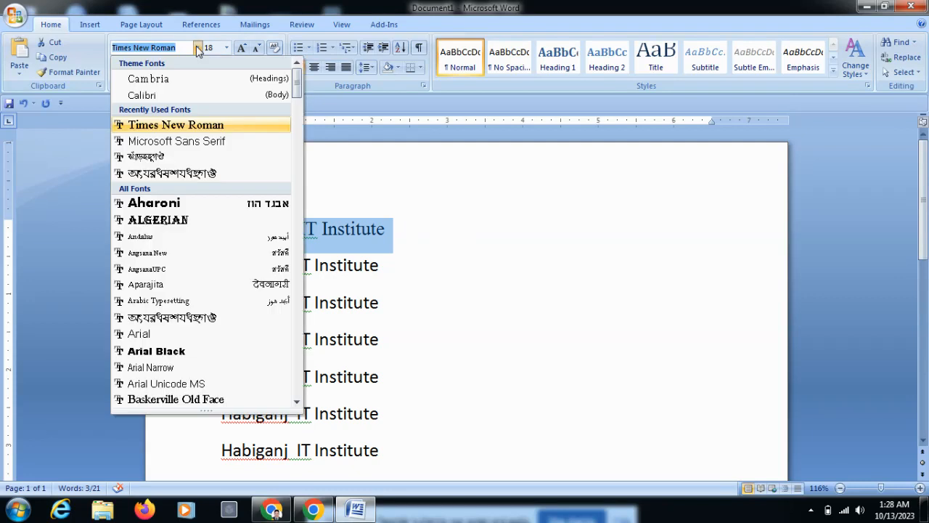
pyautogui.click(175, 124)
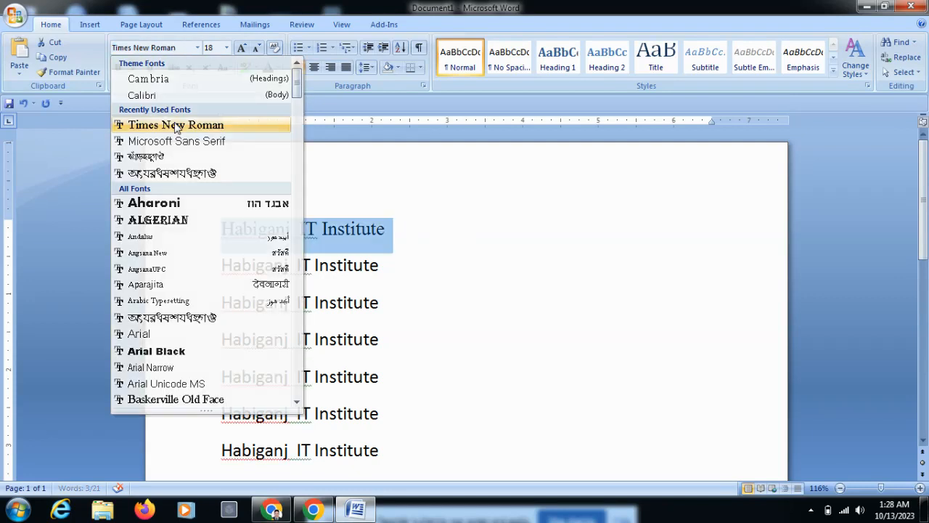
pyautogui.click(508, 255)
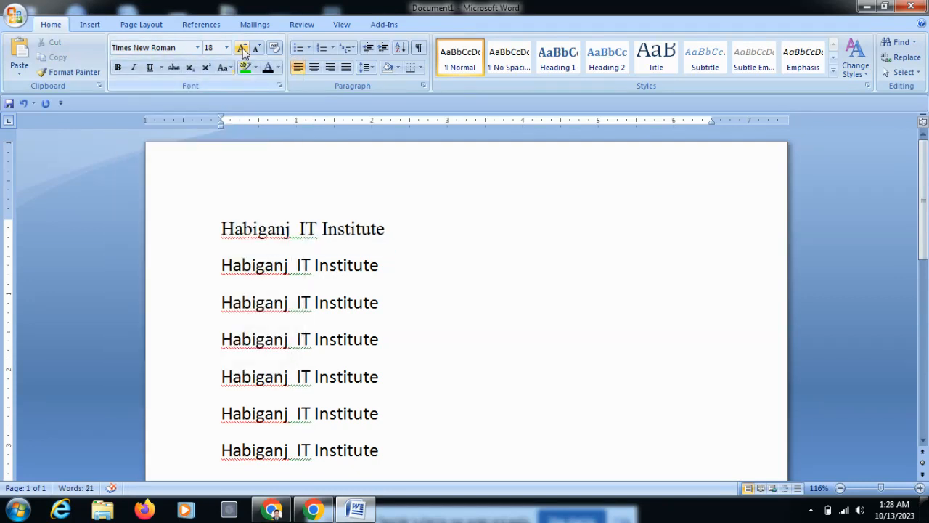
# - Select the first "Habiganj IT Institute" line and enlarge its font in increments to size 22
pyautogui.moveTo(217, 225); pyautogui.dragTo(435, 243)
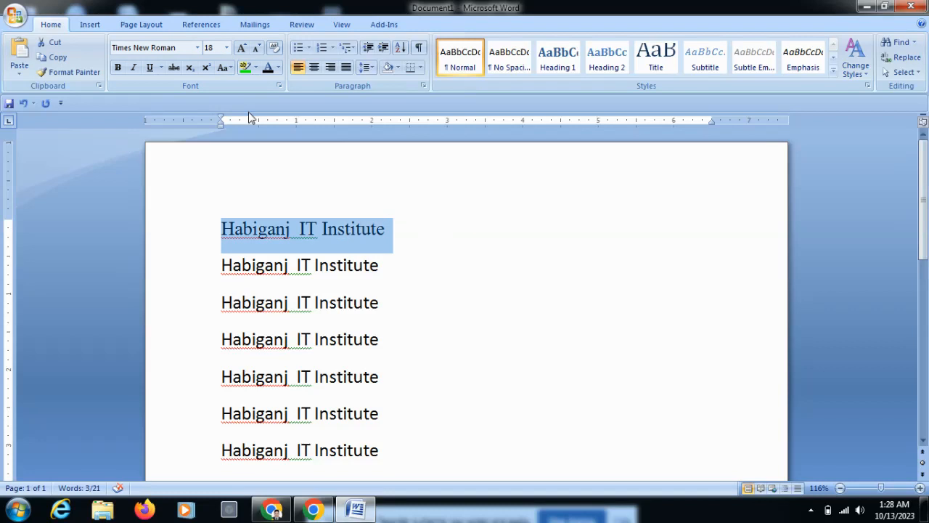
pyautogui.click(241, 47)
pyautogui.click(242, 47)
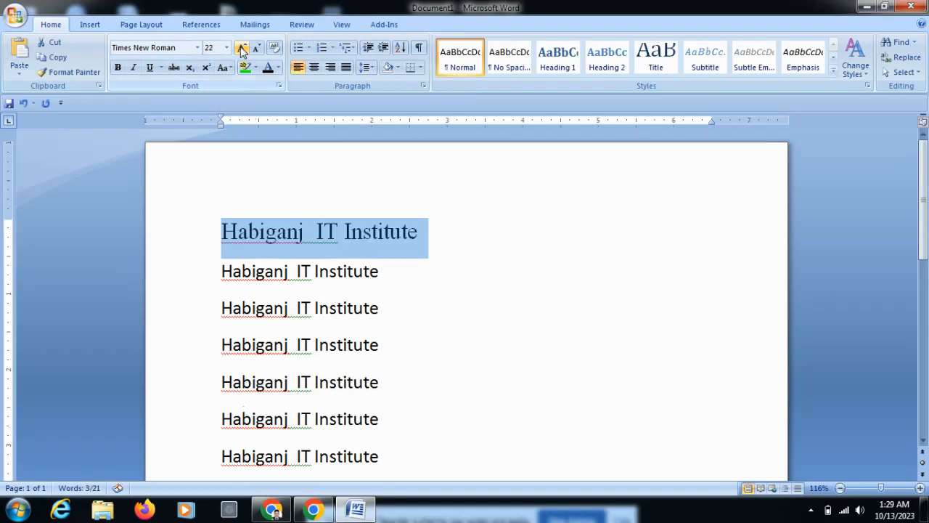
pyautogui.click(227, 48)
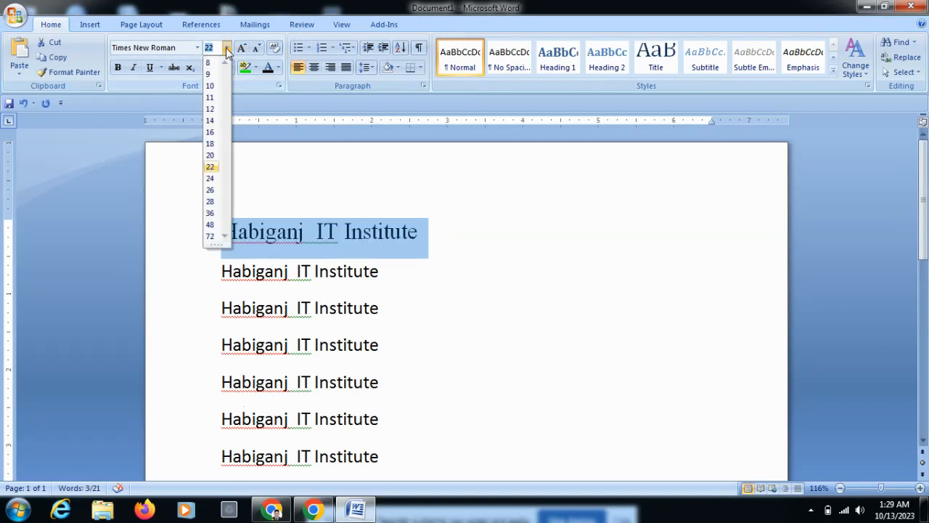
pyautogui.click(204, 173)
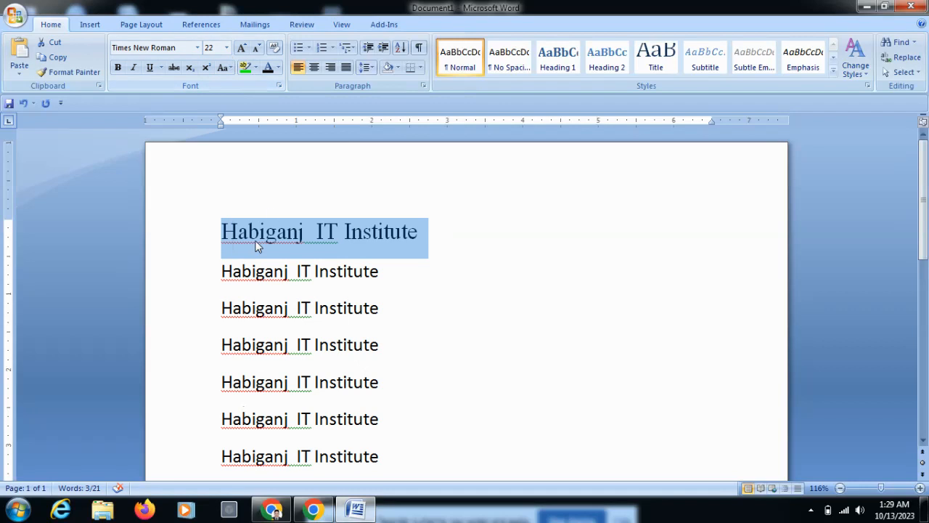
# - Try font size 11 on the selected first line and settle on size 20
pyautogui.click(227, 47)
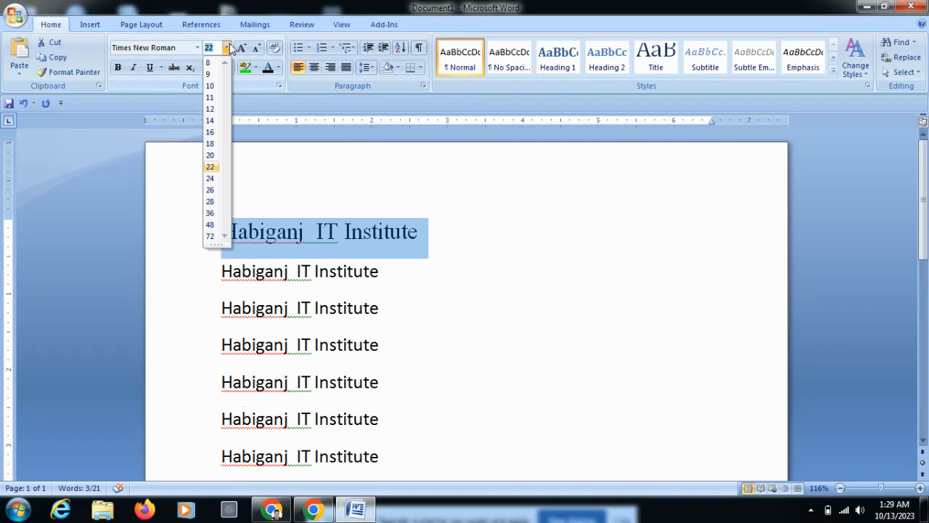
pyautogui.click(210, 98)
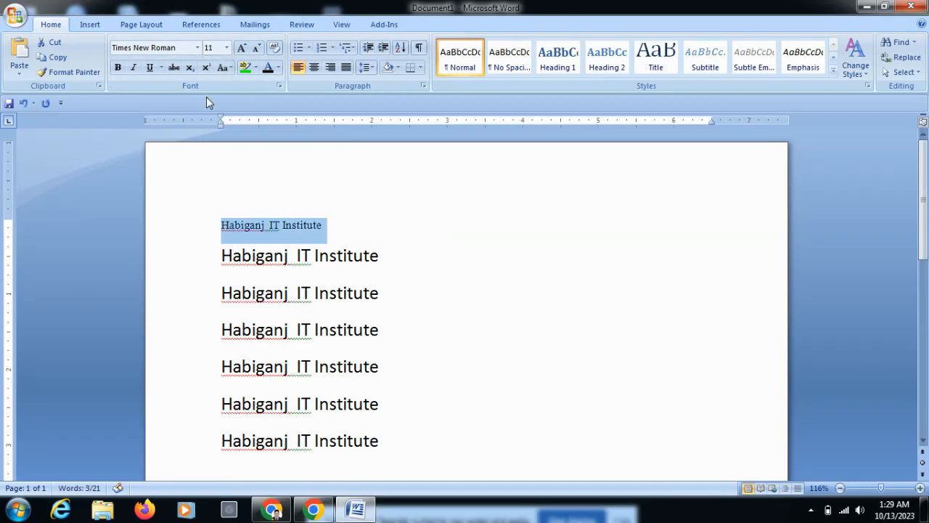
pyautogui.click(227, 48)
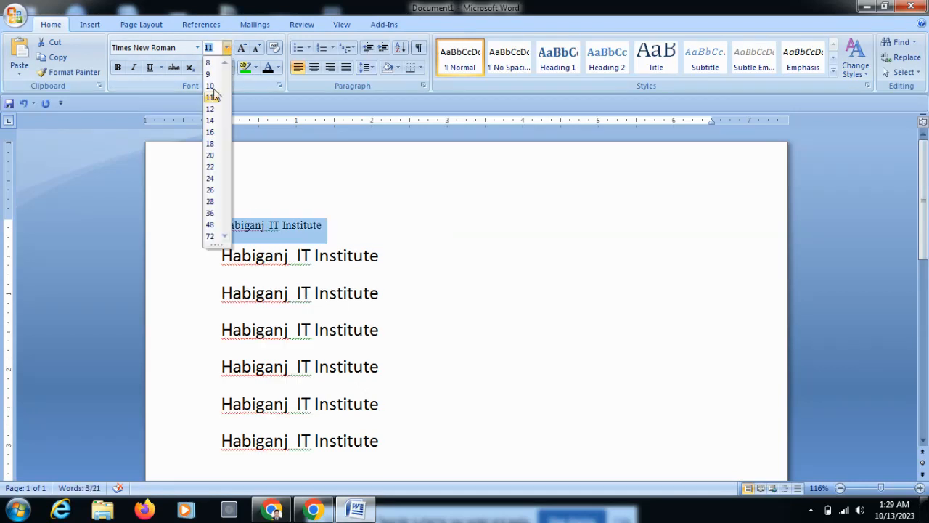
pyautogui.click(209, 154)
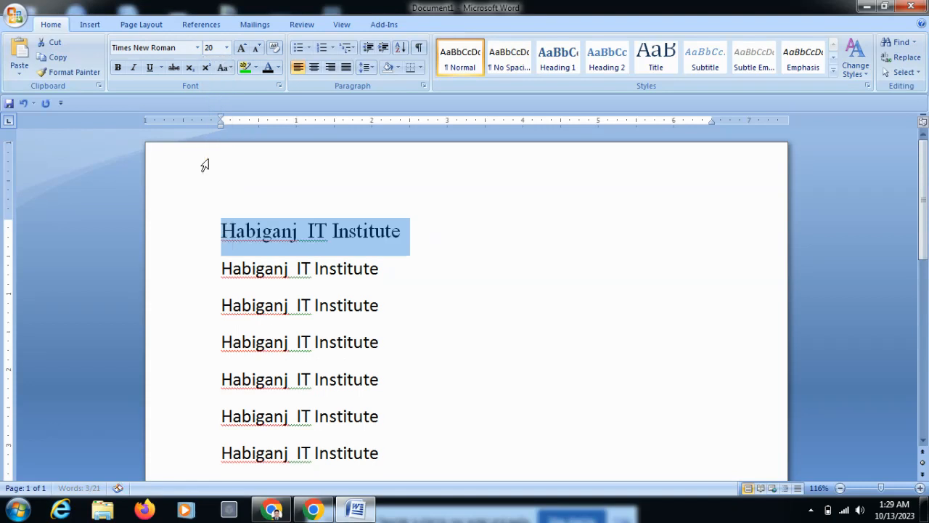
# - Grow the first line's font in increments to size 28, shrink it back to 24, and clear the selection
pyautogui.click(242, 47)
pyautogui.click(242, 48)
pyautogui.click(242, 48)
pyautogui.click(243, 50)
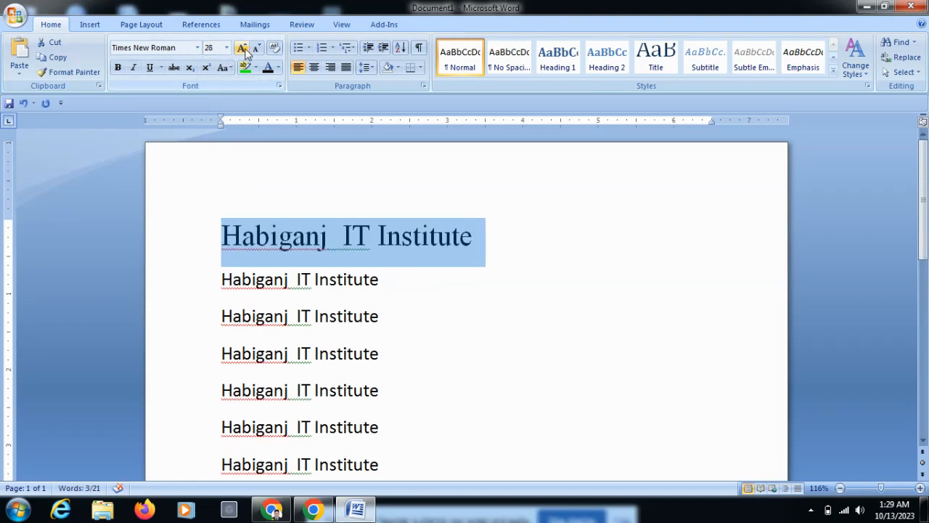
pyautogui.click(254, 49)
pyautogui.click(254, 49)
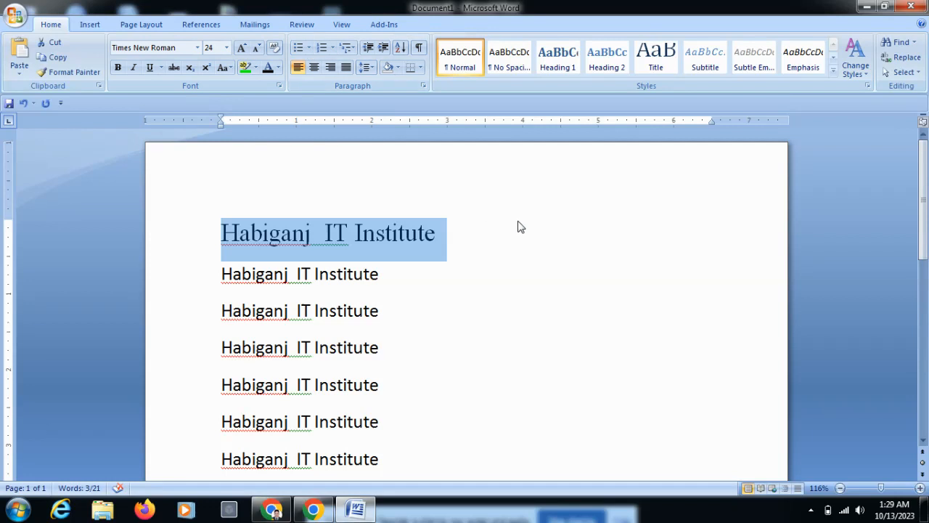
pyautogui.click(483, 212)
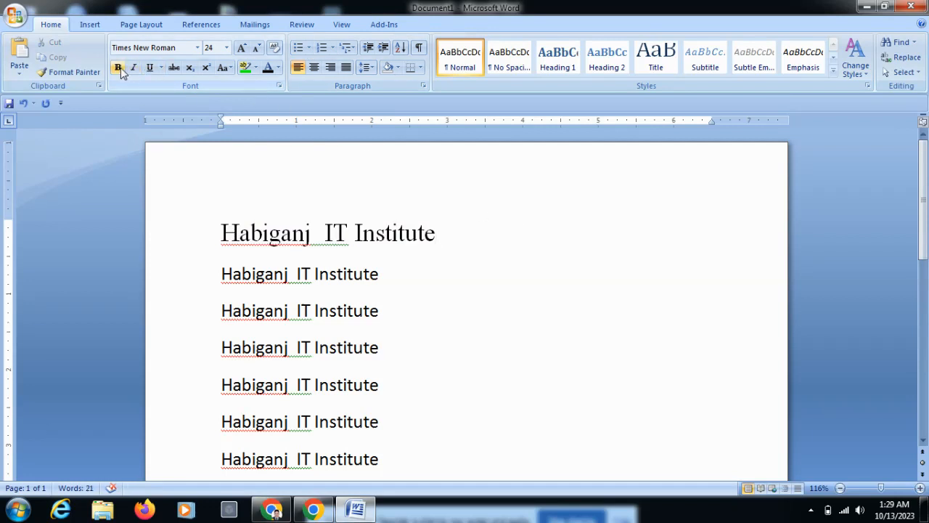